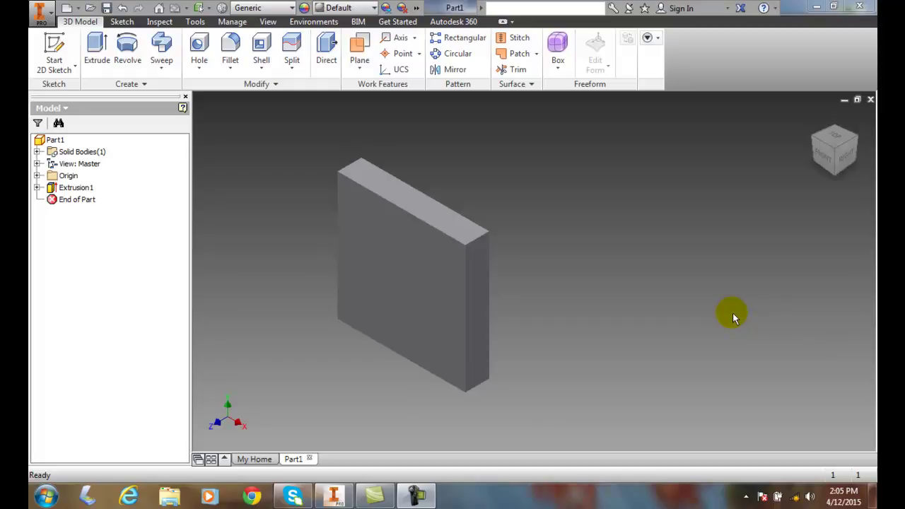
# Step: Start a hole feature on the plate's large front face and move the Hole dialog higher
pyautogui.click(198, 53)
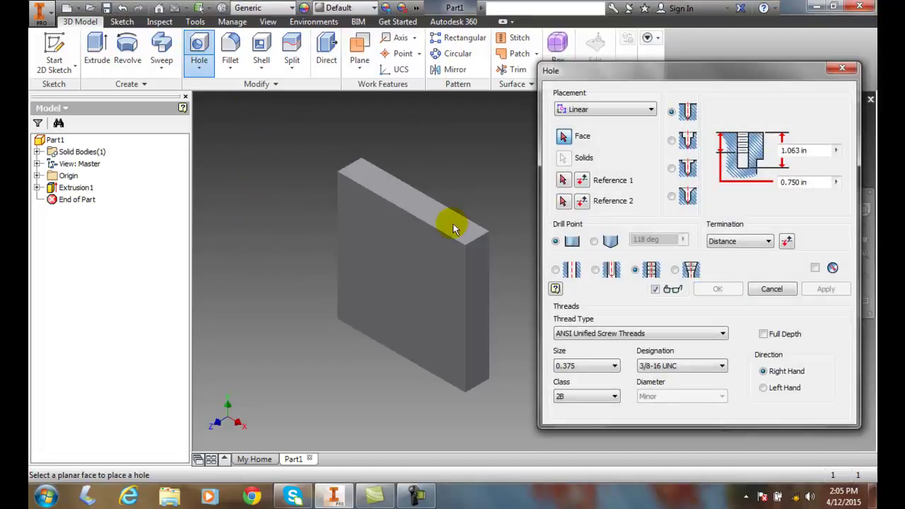
pyautogui.click(402, 278)
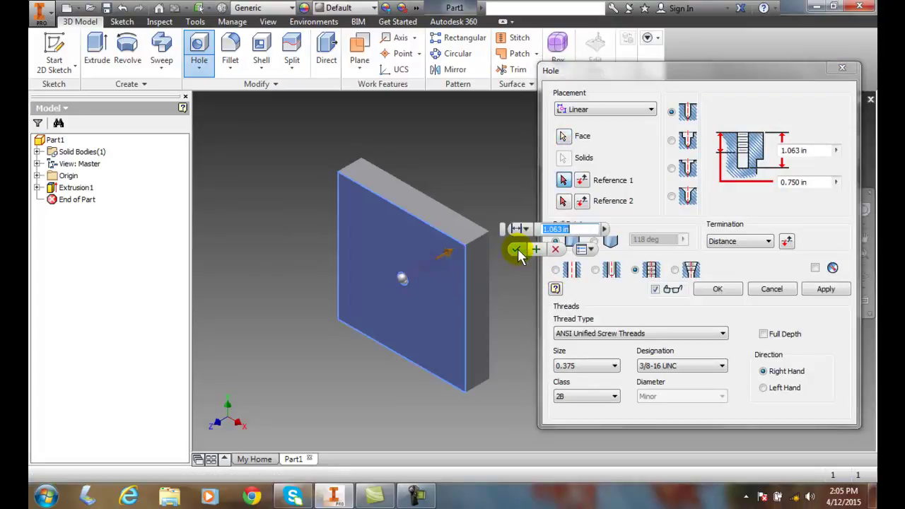
pyautogui.moveTo(724, 84); pyautogui.dragTo(721, 33)
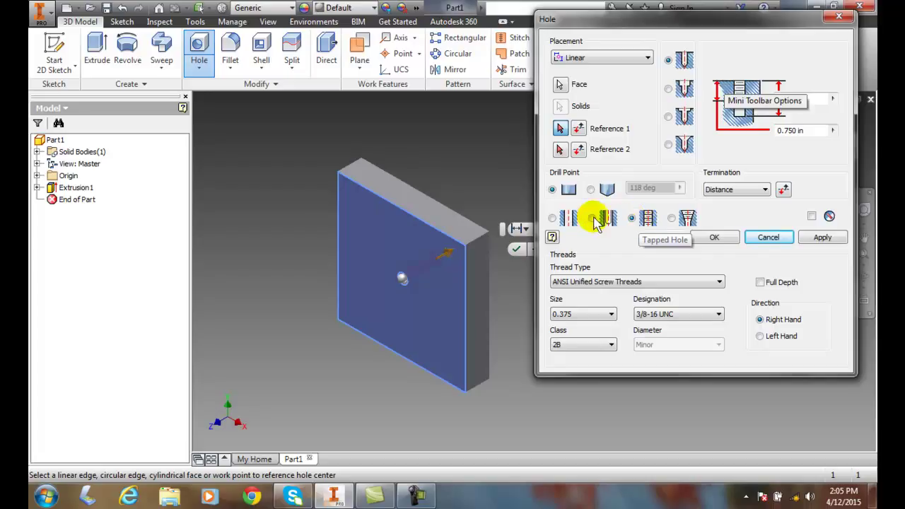
# Step: Try the drilled and clearance hole types, then settle on Tapped Hole
pyautogui.click(552, 218)
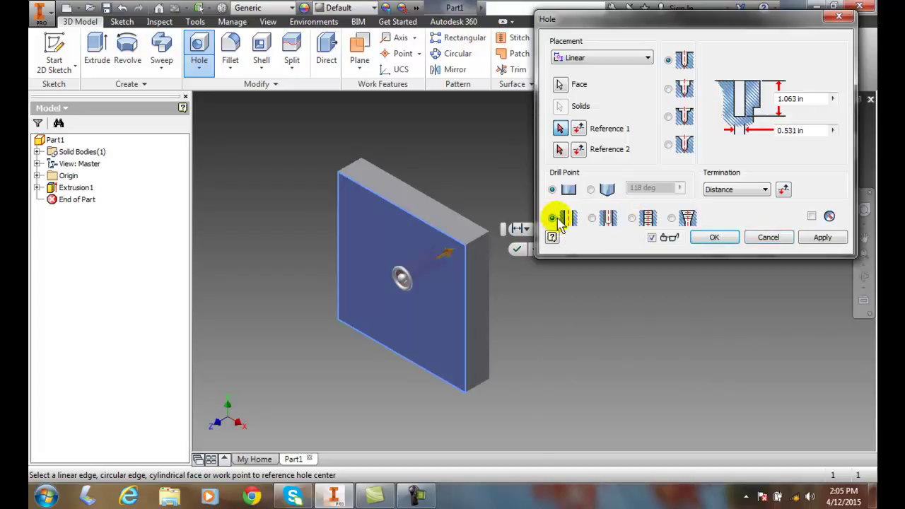
pyautogui.click(591, 218)
pyautogui.click(592, 218)
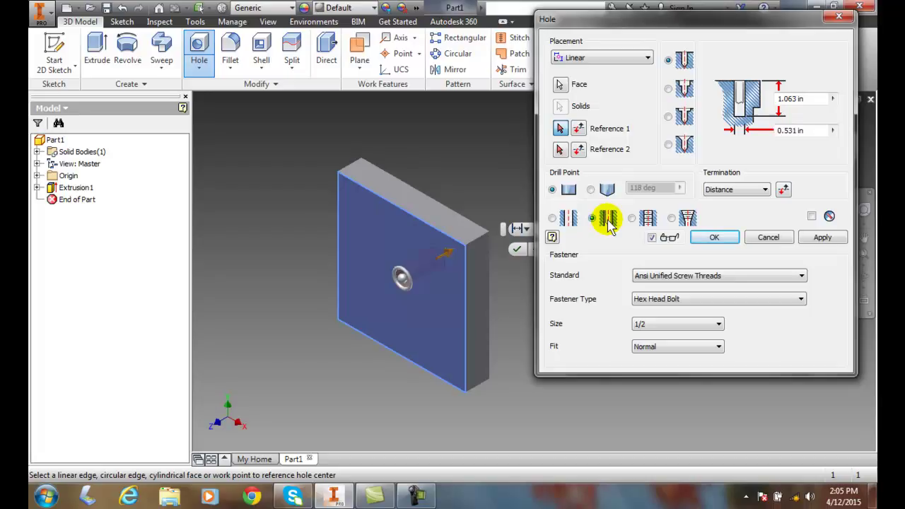
pyautogui.click(631, 218)
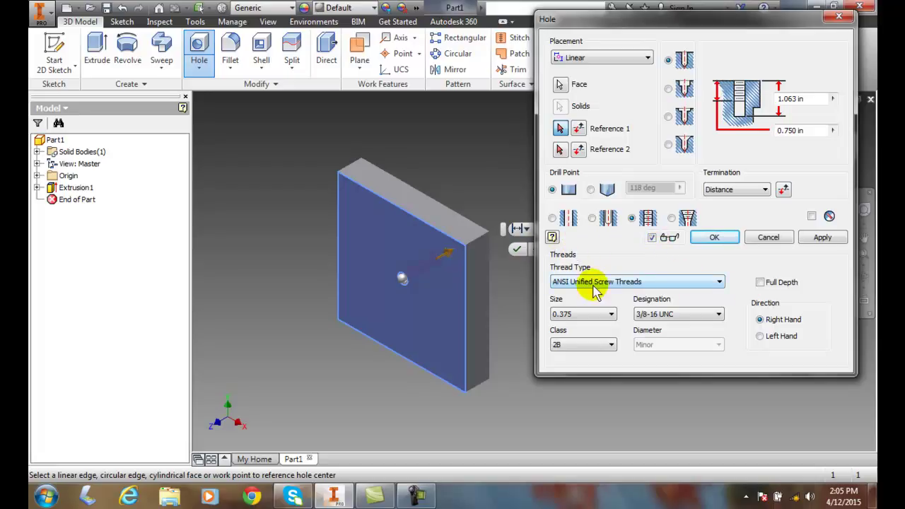
# Step: Keep ANSI Unified Screw Threads, leave Full Depth unchecked, and keep the 1.542 in depth
pyautogui.click(721, 282)
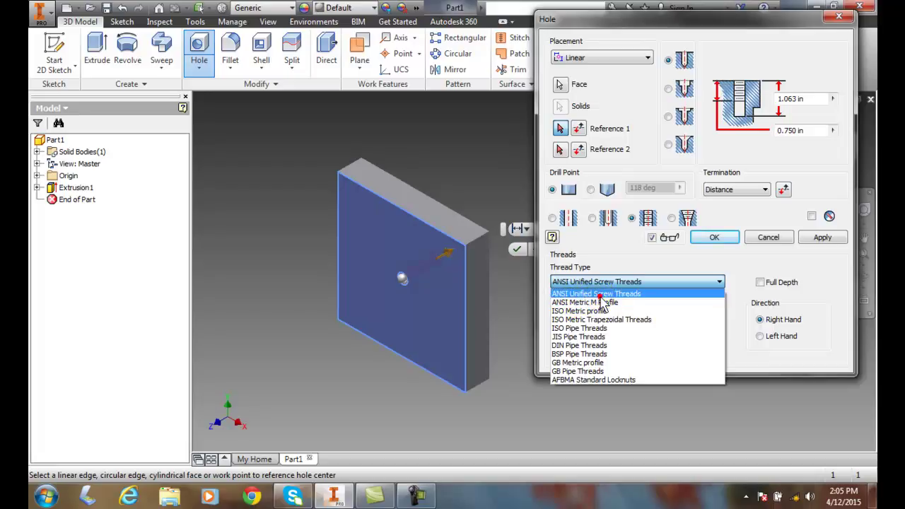
pyautogui.click(597, 293)
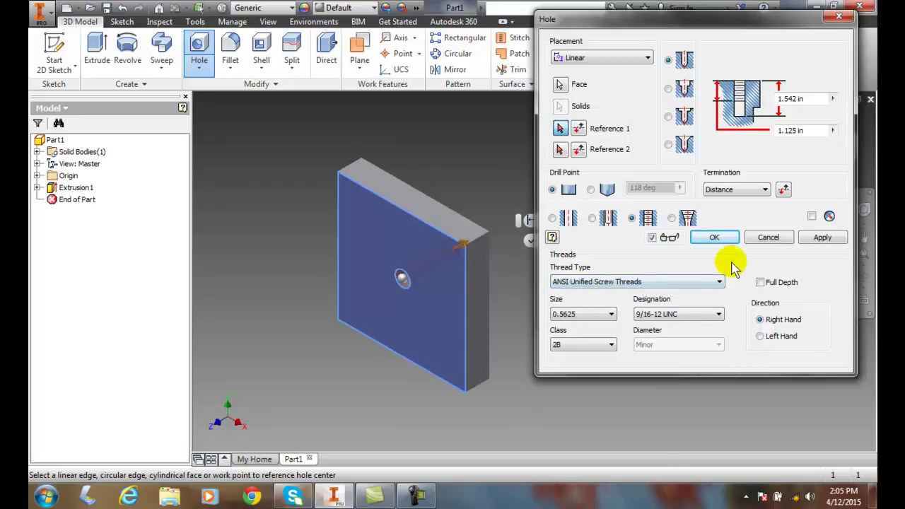
pyautogui.click(760, 282)
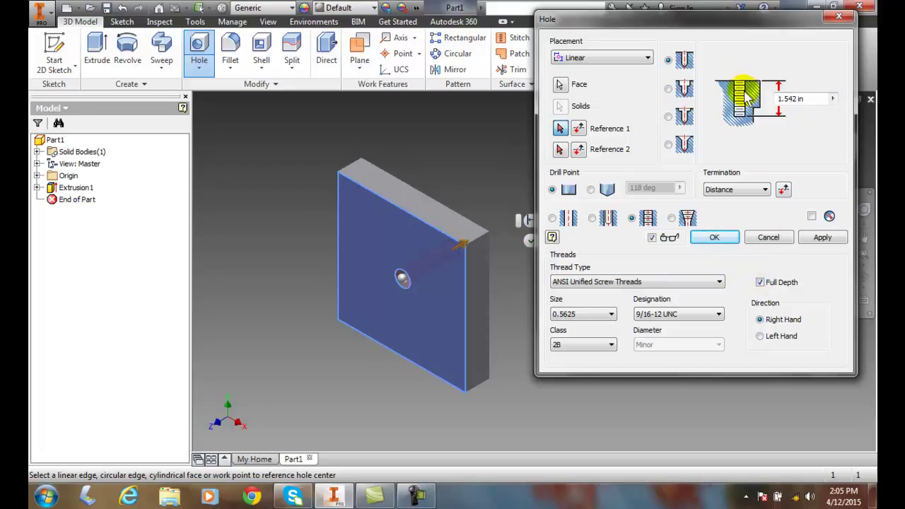
pyautogui.click(760, 282)
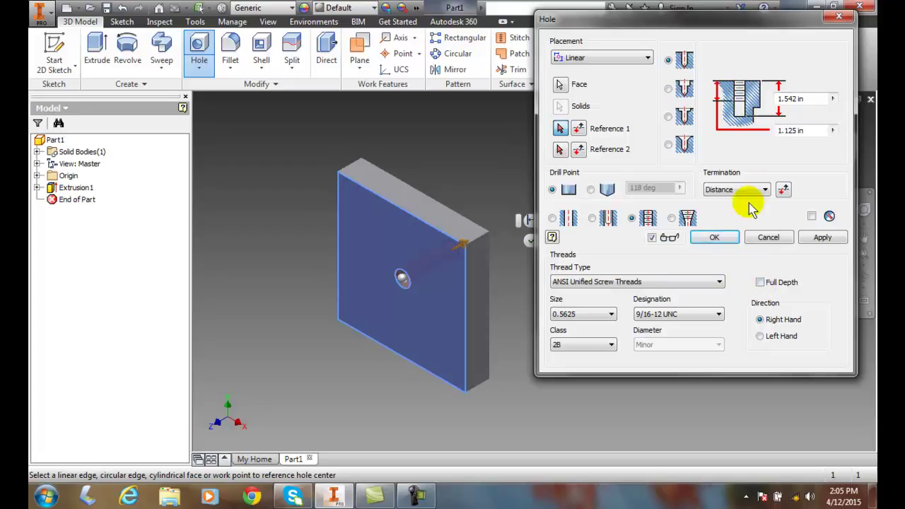
pyautogui.click(792, 99)
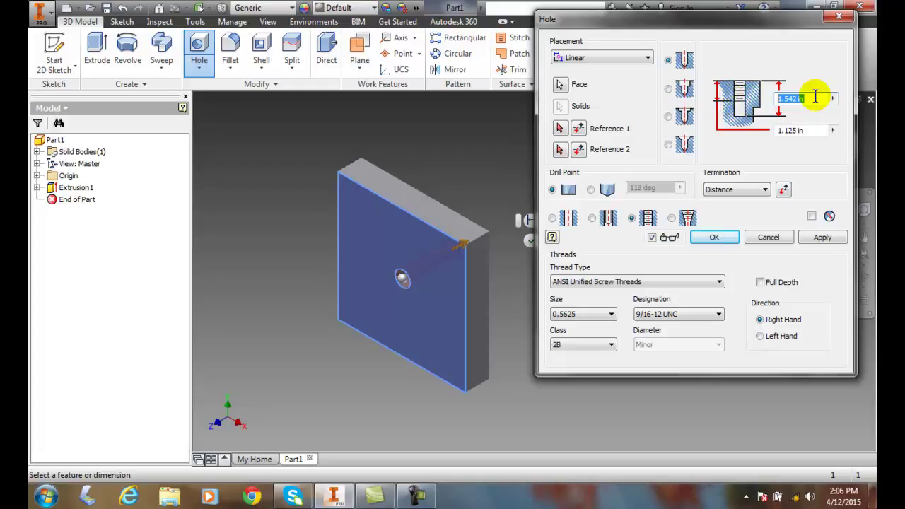
pyautogui.click(812, 145)
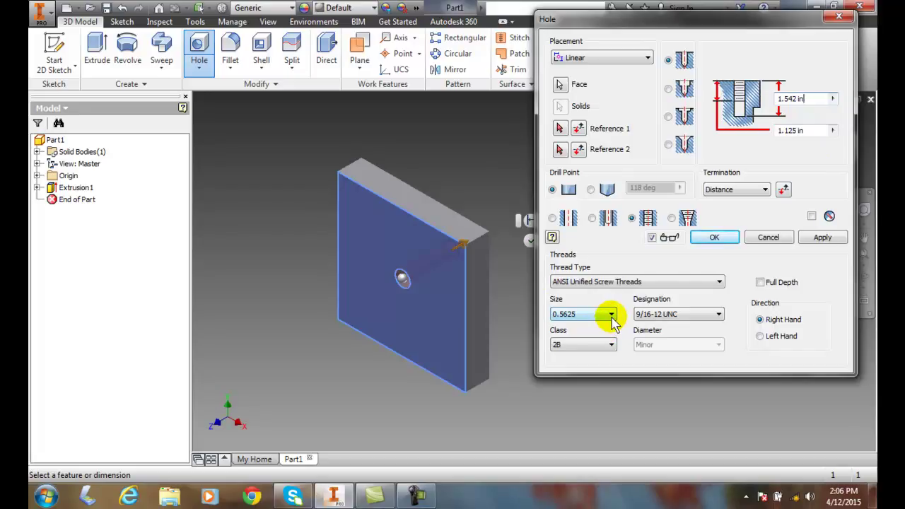
# Step: Set the thread size to 0.375 with designation 3/8-16 UNC, class 2B
pyautogui.click(611, 314)
pyautogui.scroll(-2, 610, 192)
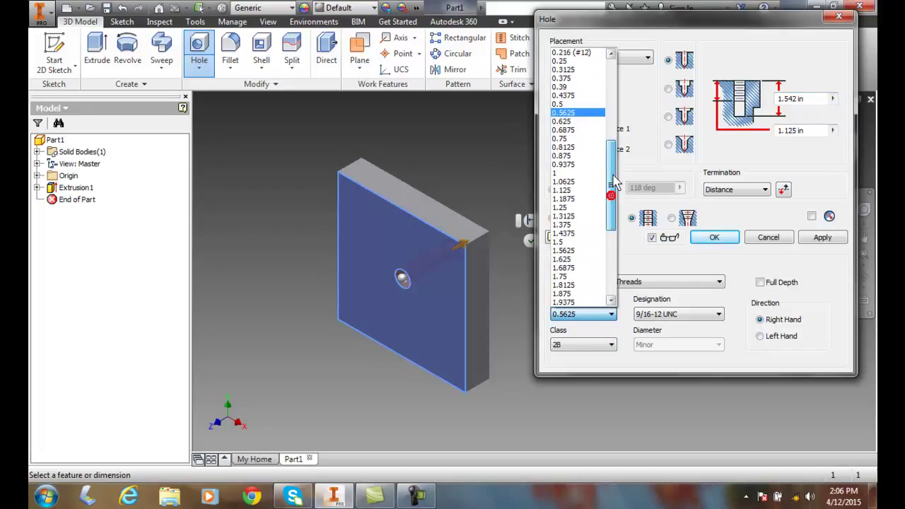
pyautogui.moveTo(612, 182); pyautogui.dragTo(619, 122)
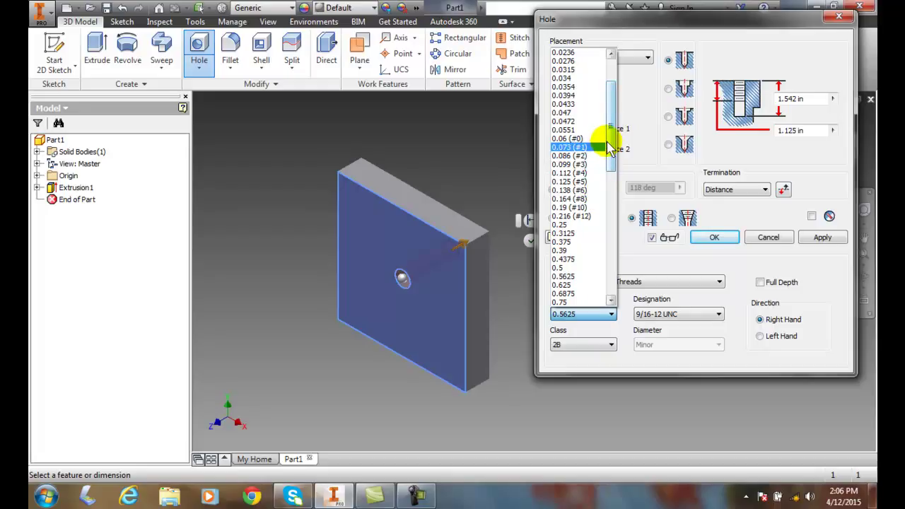
pyautogui.click(586, 242)
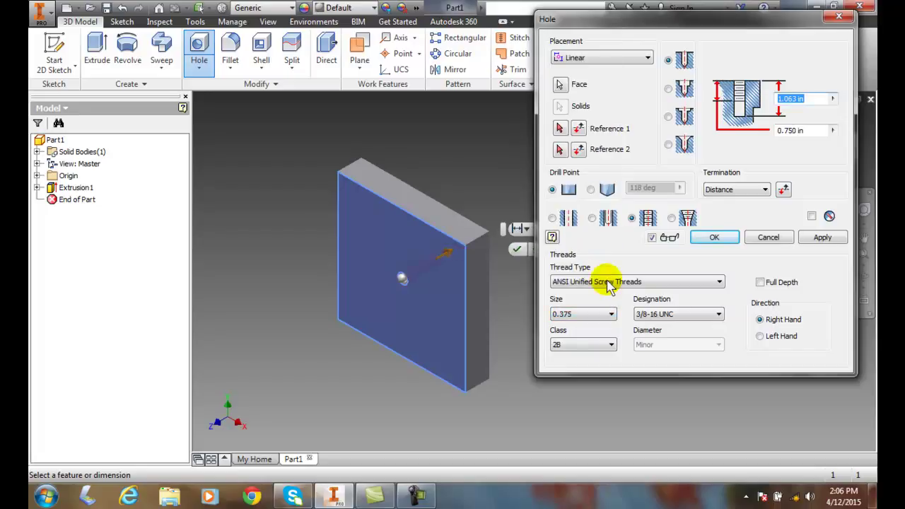
pyautogui.click(657, 316)
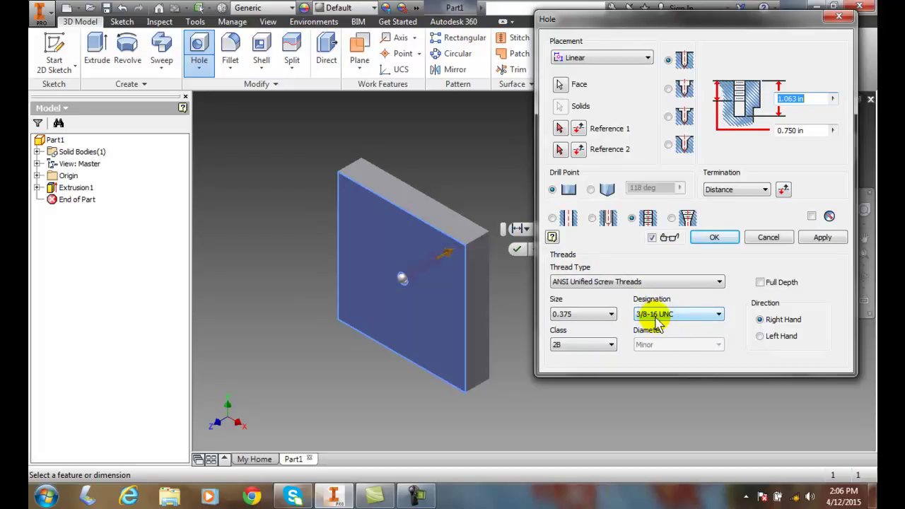
pyautogui.click(718, 315)
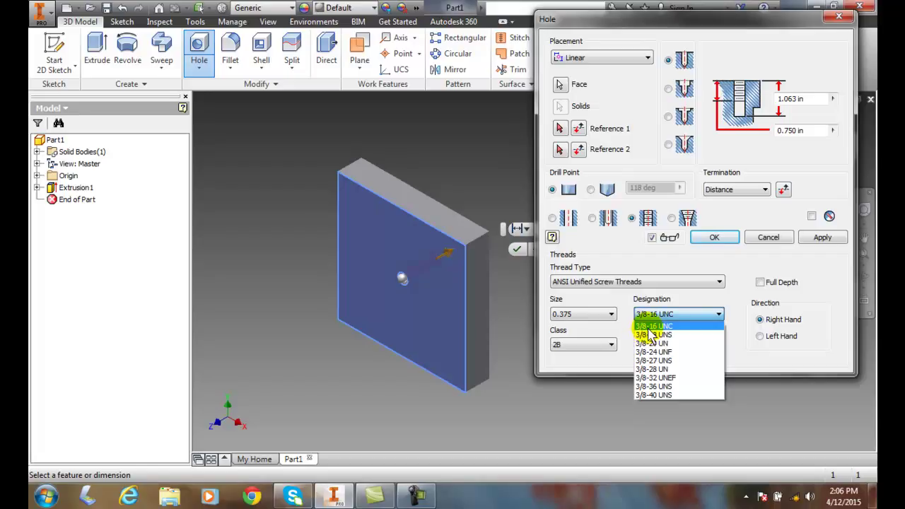
pyautogui.click(734, 316)
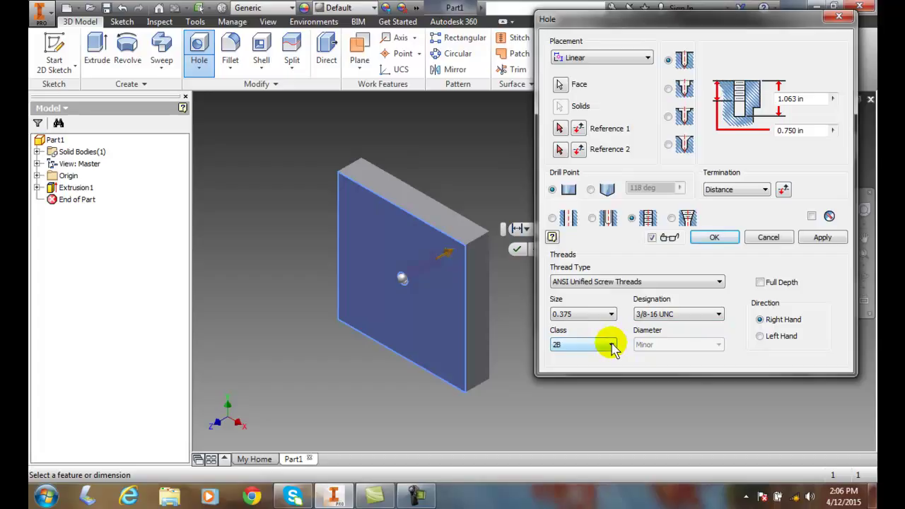
pyautogui.click(612, 345)
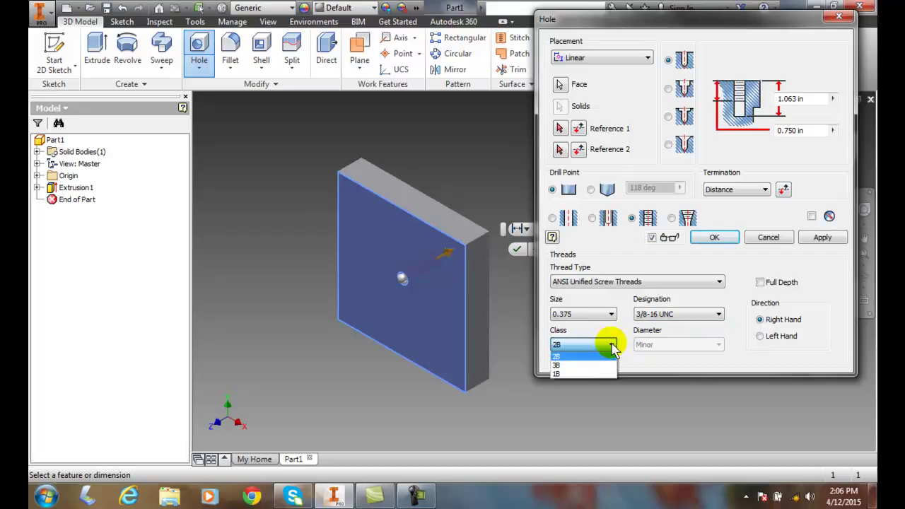
pyautogui.click(635, 350)
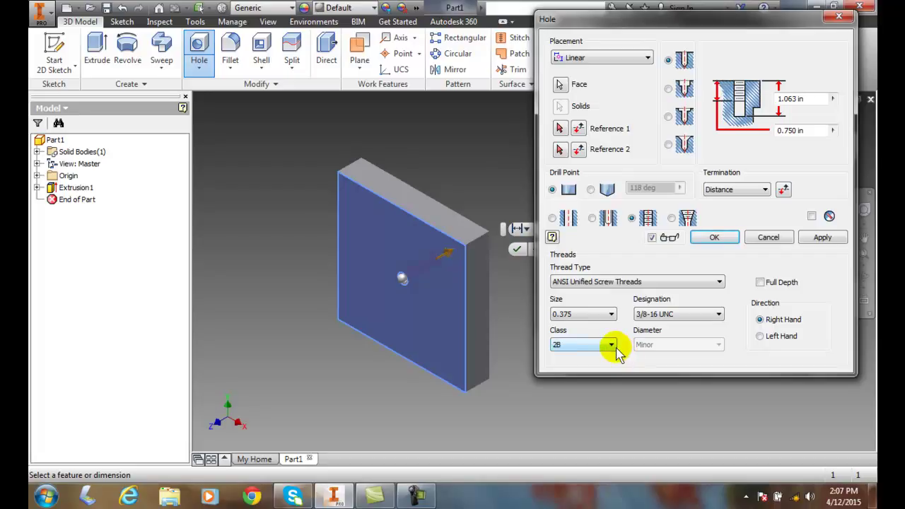
pyautogui.click(612, 346)
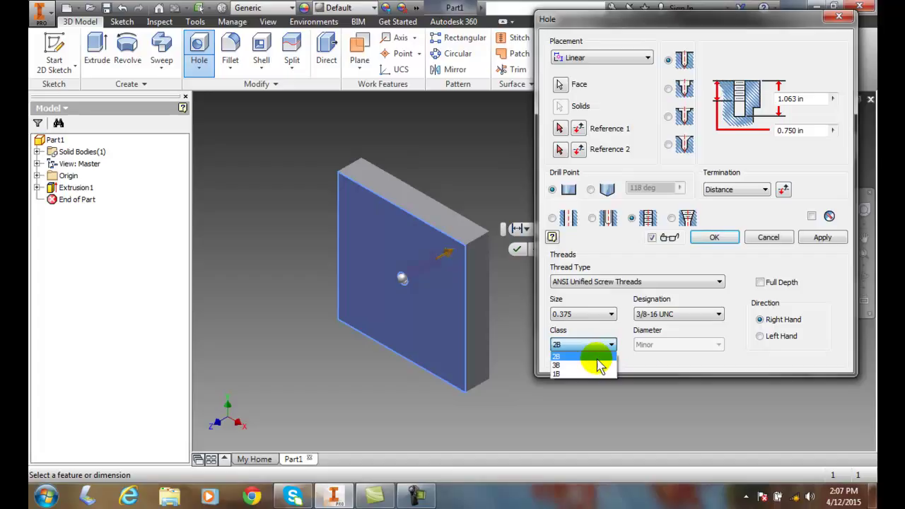
pyautogui.click(636, 364)
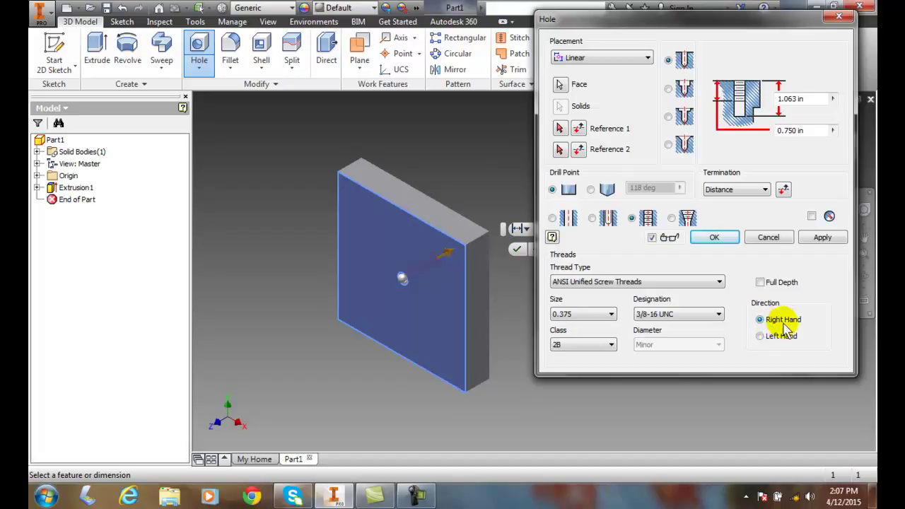
pyautogui.click(759, 336)
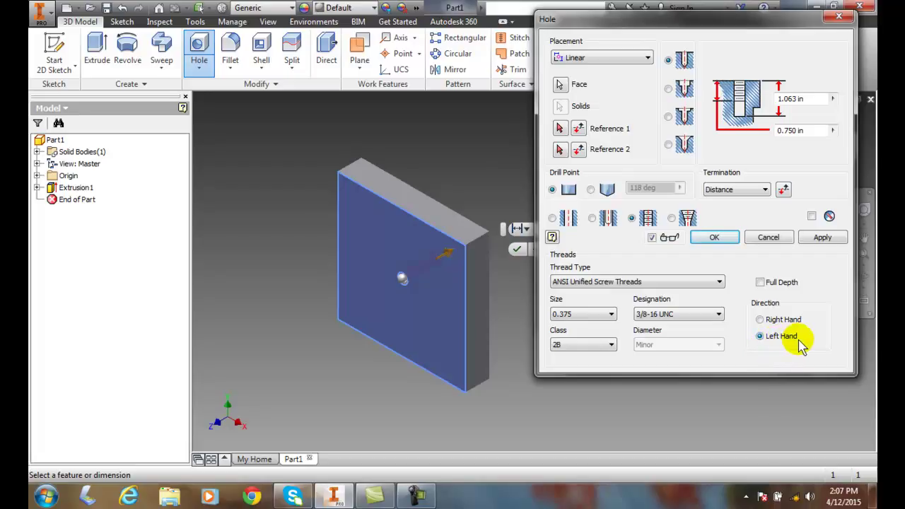
pyautogui.click(760, 320)
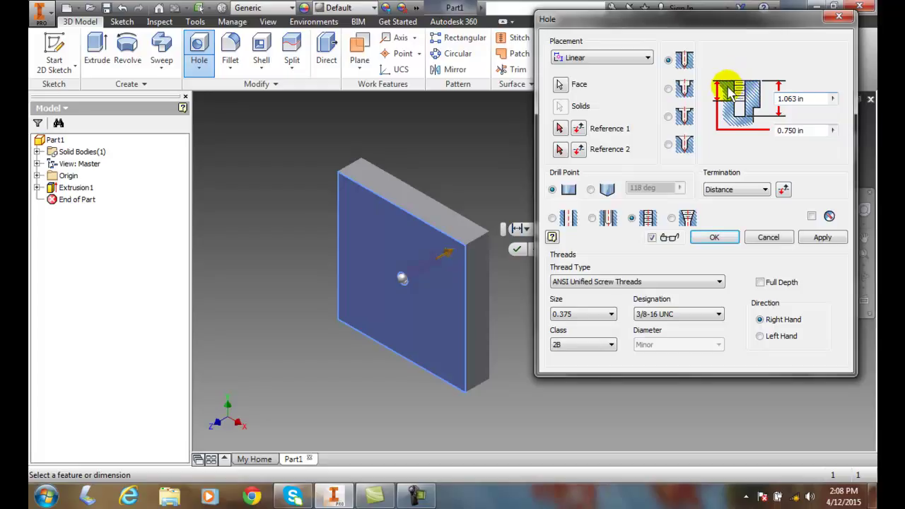
pyautogui.click(760, 282)
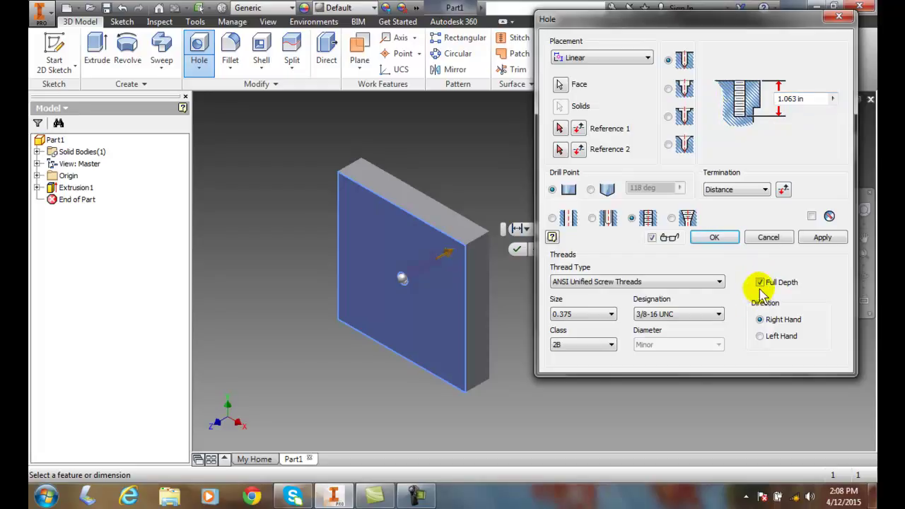
pyautogui.click(760, 283)
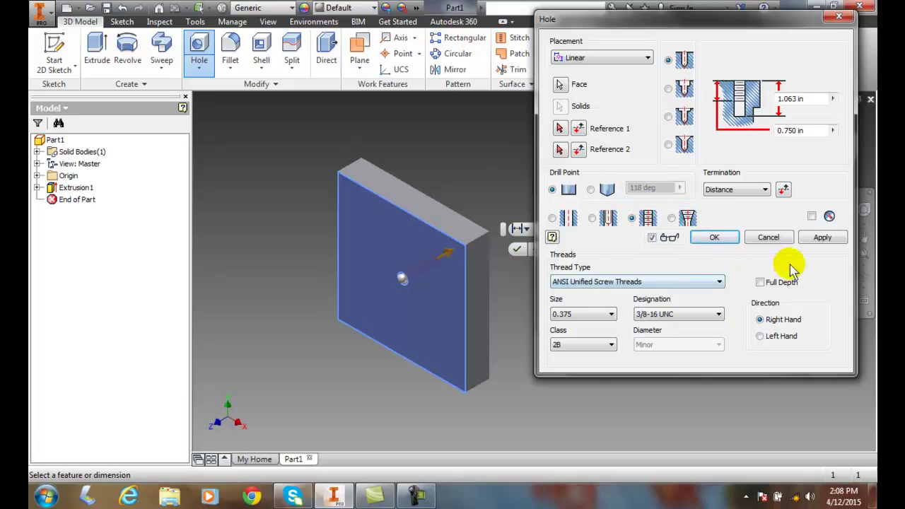
# Step: Apply the 3/8-16 UNC tapped hole, close the Hole dialog, and zoom in on its threads
pyautogui.click(822, 238)
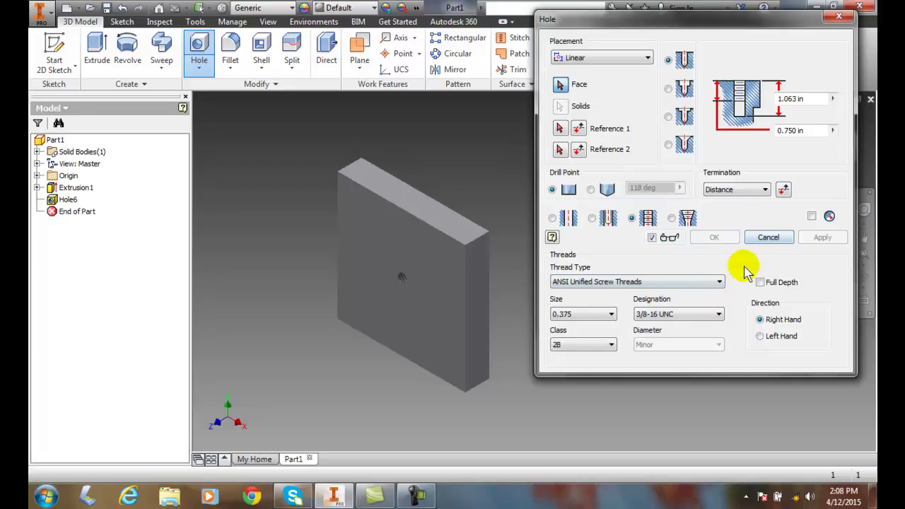
pyautogui.click(763, 238)
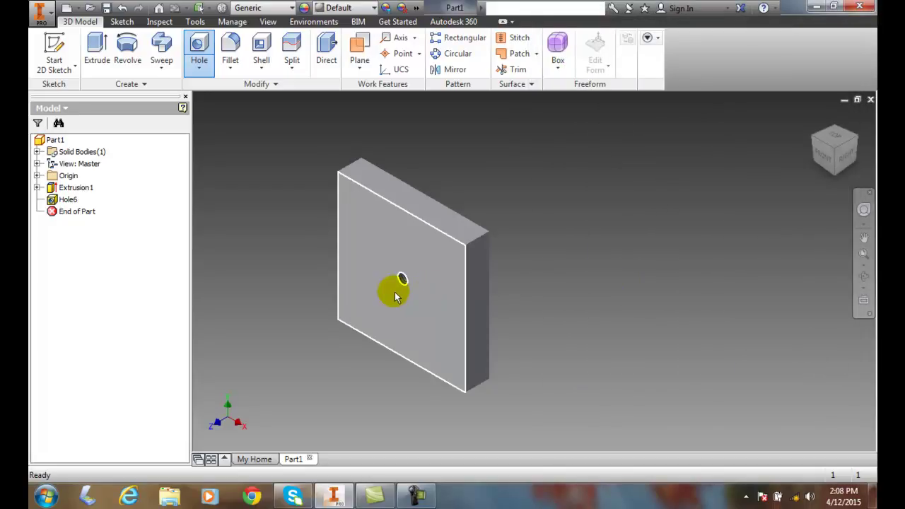
pyautogui.scroll(3, 394, 293)
pyautogui.scroll(2, 395, 293)
pyautogui.scroll(2, 394, 293)
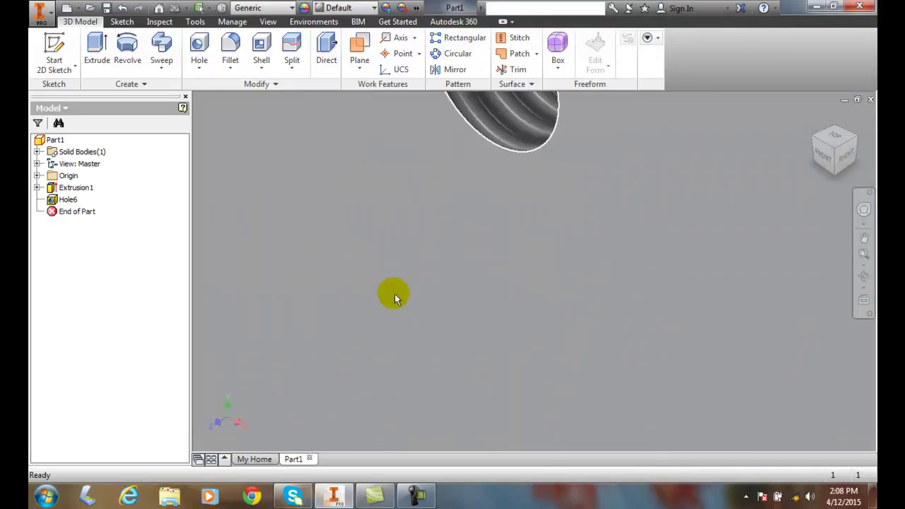
pyautogui.scroll(-1, 424, 269)
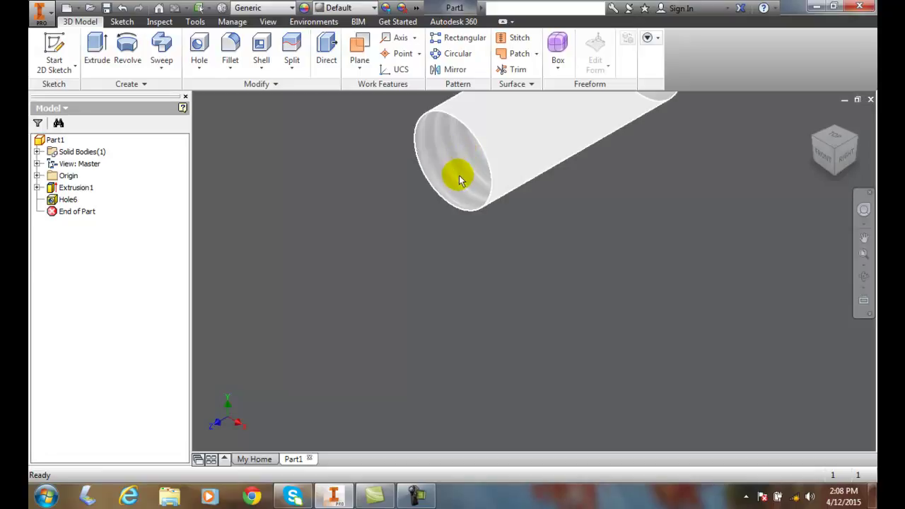
pyautogui.scroll(1, 460, 170)
pyautogui.scroll(1, 375, 313)
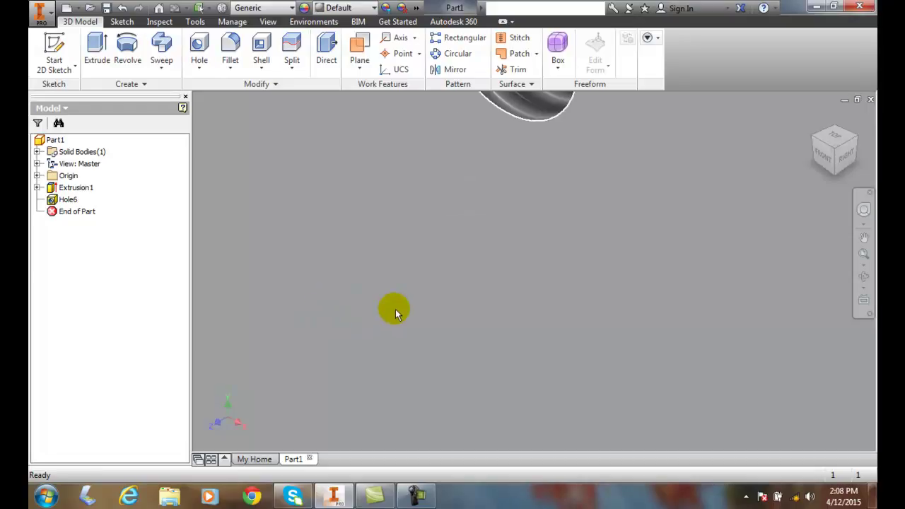
pyautogui.scroll(-1, 395, 308)
pyautogui.scroll(-1, 394, 309)
pyautogui.scroll(-1, 392, 309)
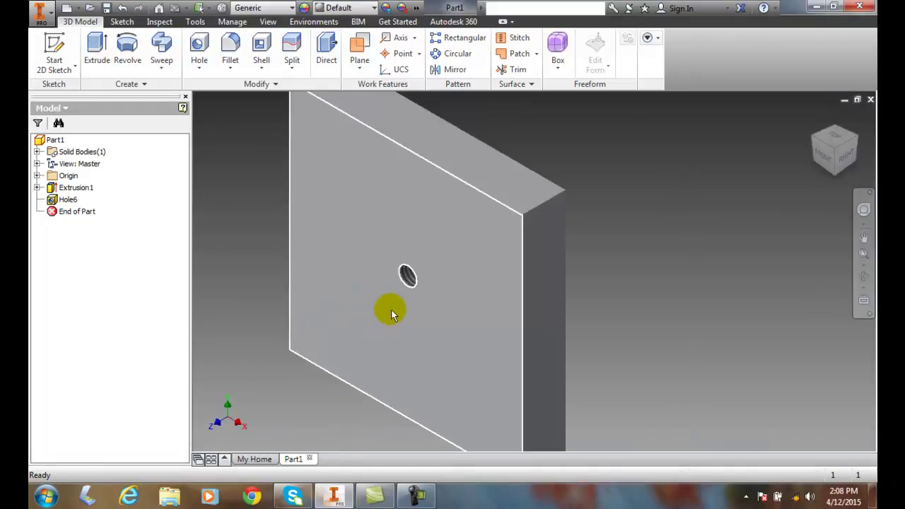